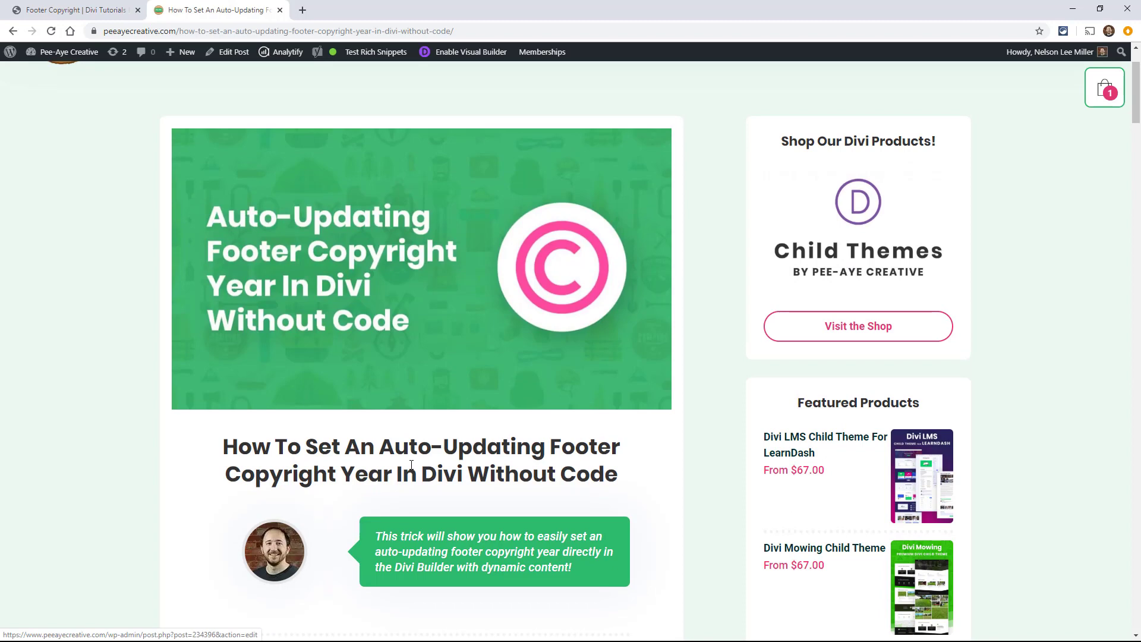
Return to the 'Footer Copyright | Divi Tutorials' builder page showing the placeholder text module
{"action": "scroll", "coordinate": [362, 455], "scroll_direction": "down", "scroll_amount": 4}
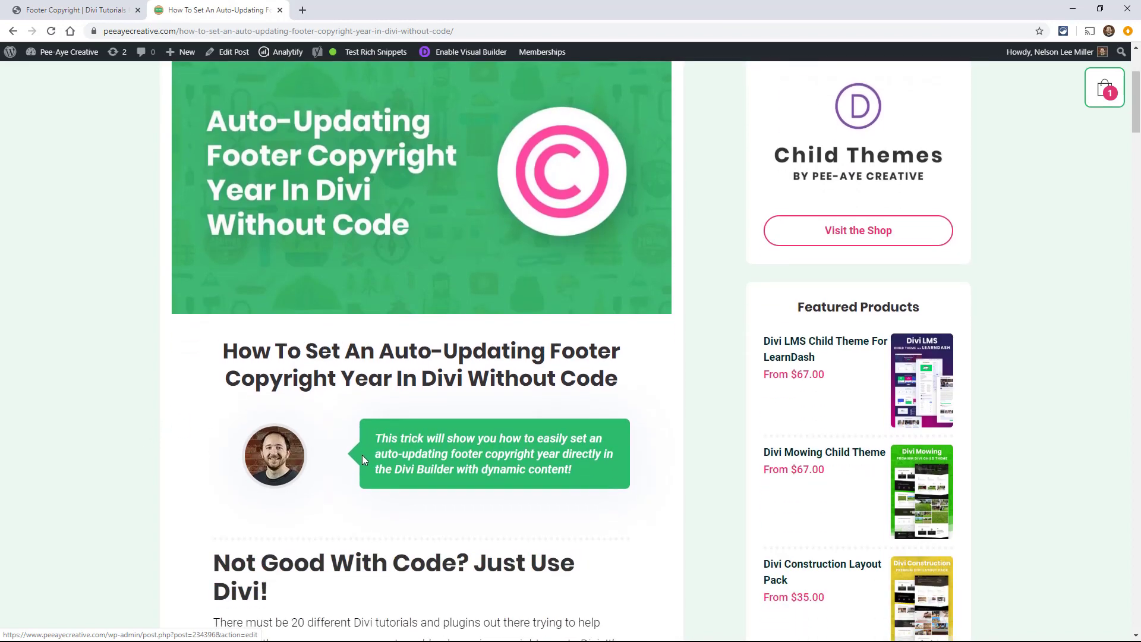
{"action": "scroll", "coordinate": [364, 463], "scroll_direction": "down", "scroll_amount": 1}
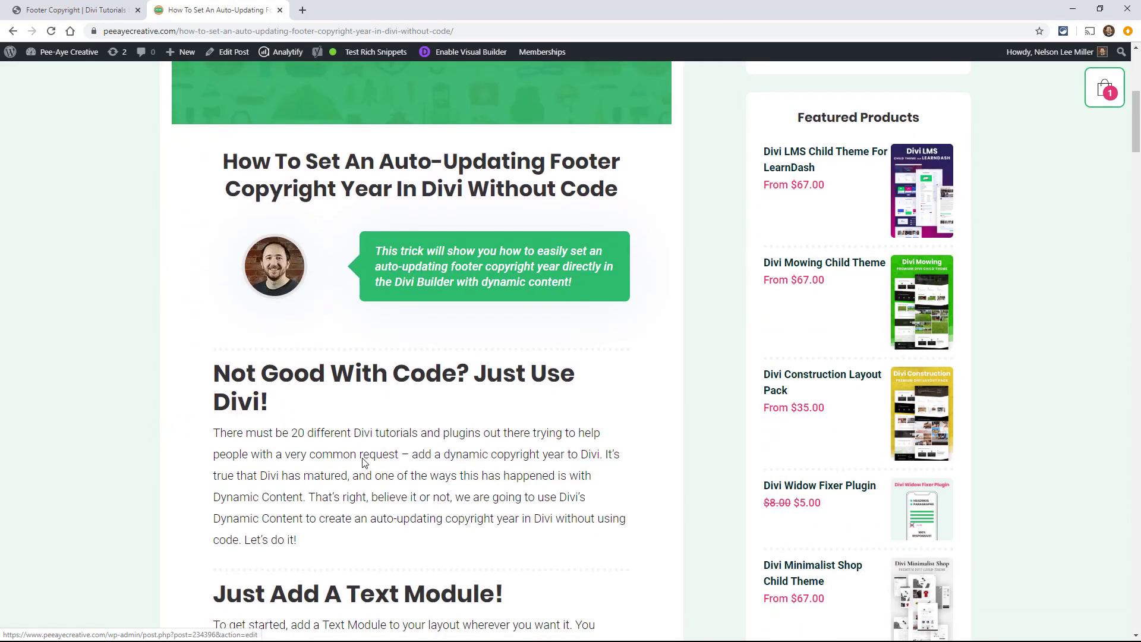
{"action": "scroll", "coordinate": [363, 462], "scroll_direction": "down", "scroll_amount": 2}
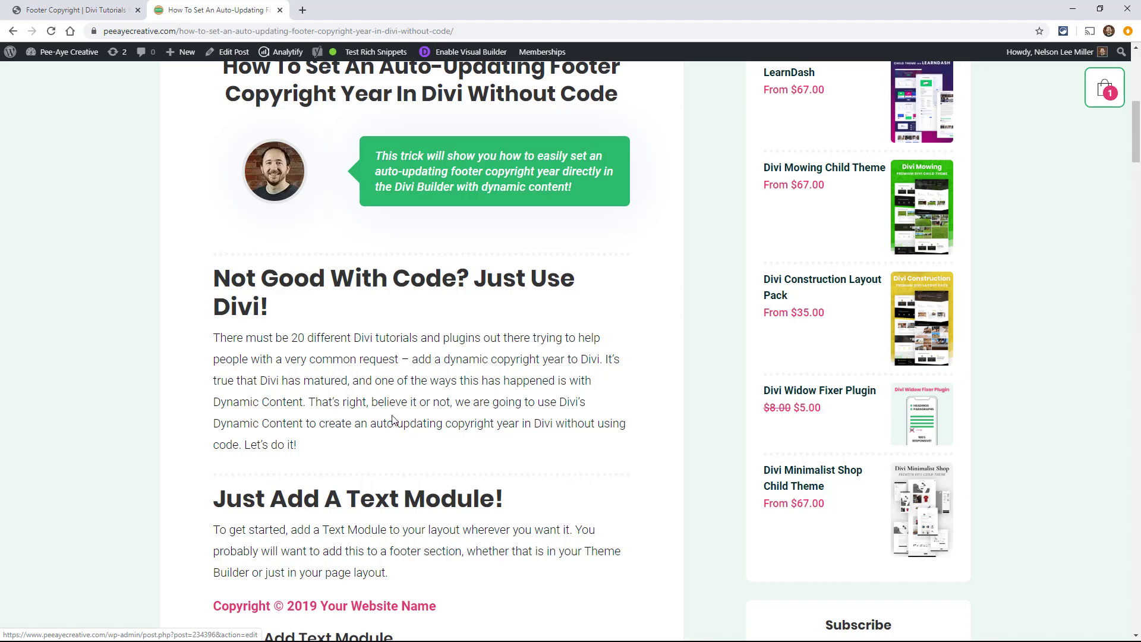
{"action": "left_click", "coordinate": [71, 14]}
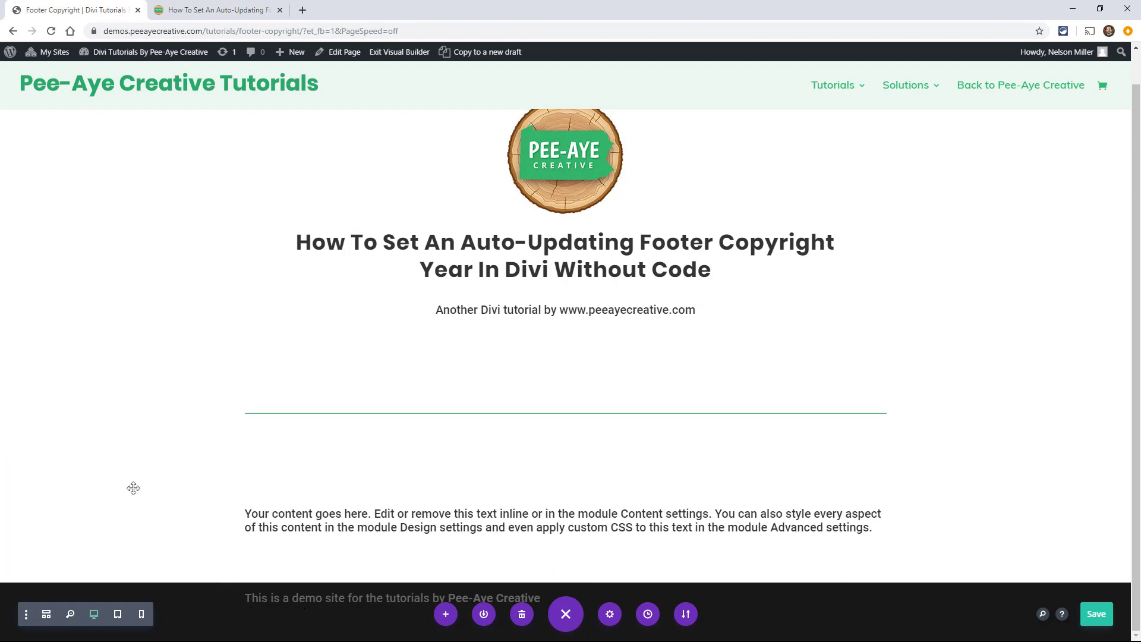
{"action": "mouse_move", "coordinate": [170, 479]}
{"action": "mouse_move", "coordinate": [541, 517]}
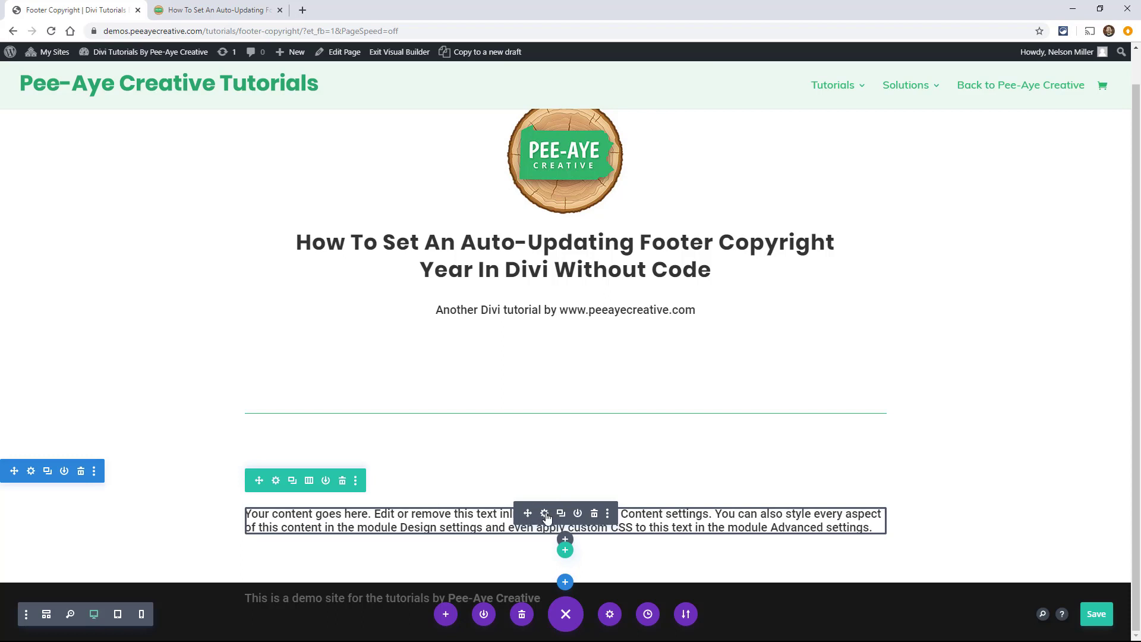
Replace the module text with a Current Date field, prefixed 'Copyright ©', using custom format 'Y'
{"action": "left_click", "coordinate": [545, 515]}
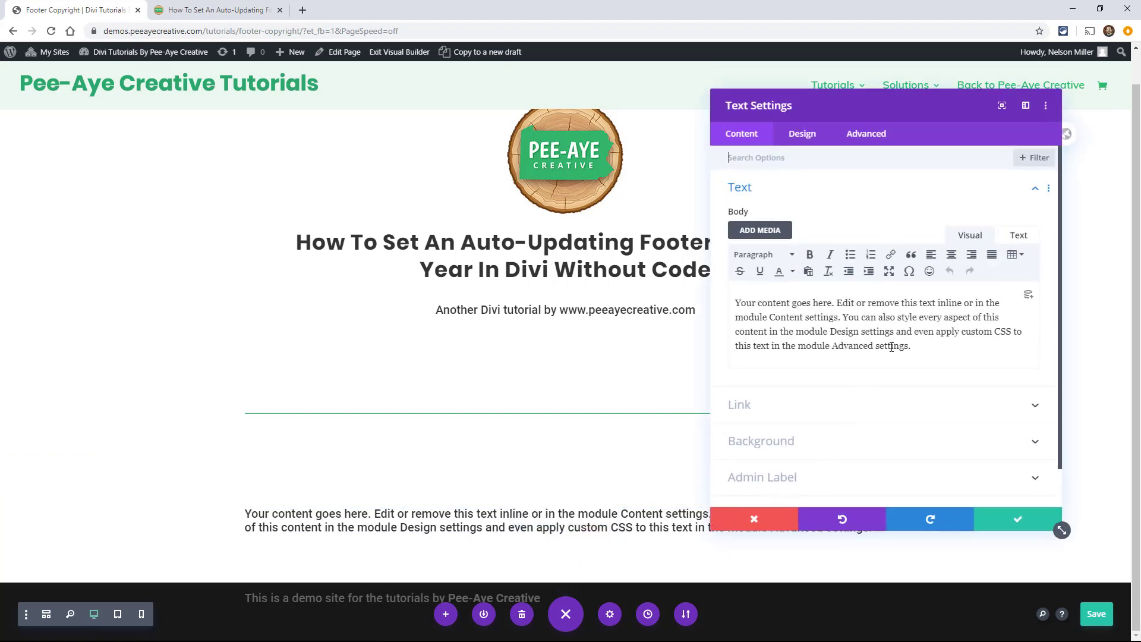
{"action": "left_click", "coordinate": [1028, 298]}
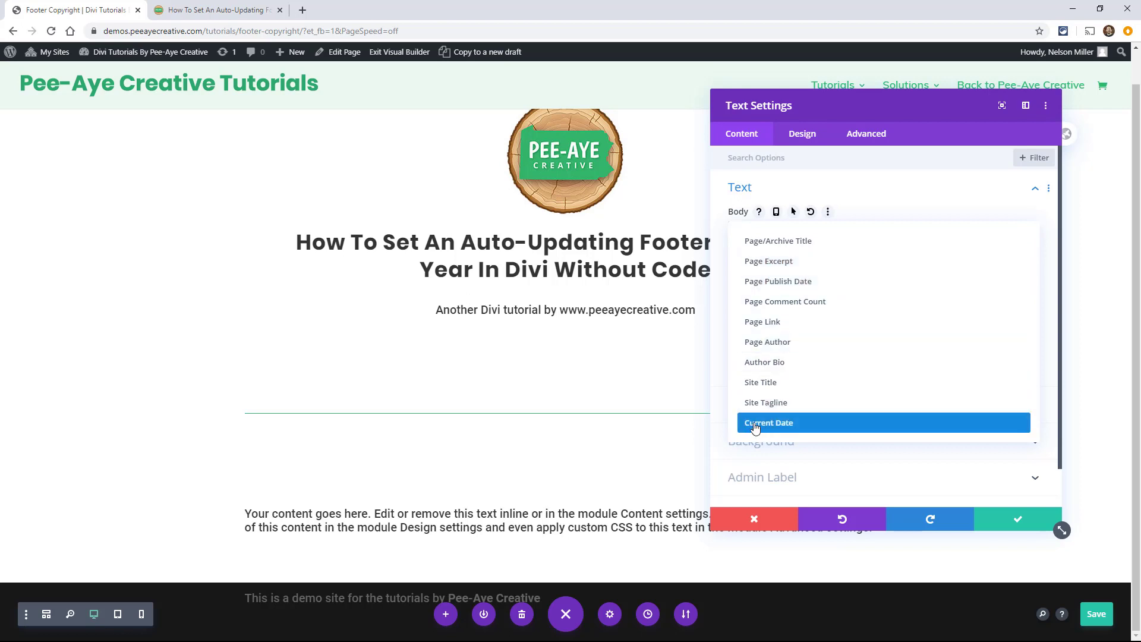
{"action": "left_click", "coordinate": [763, 425]}
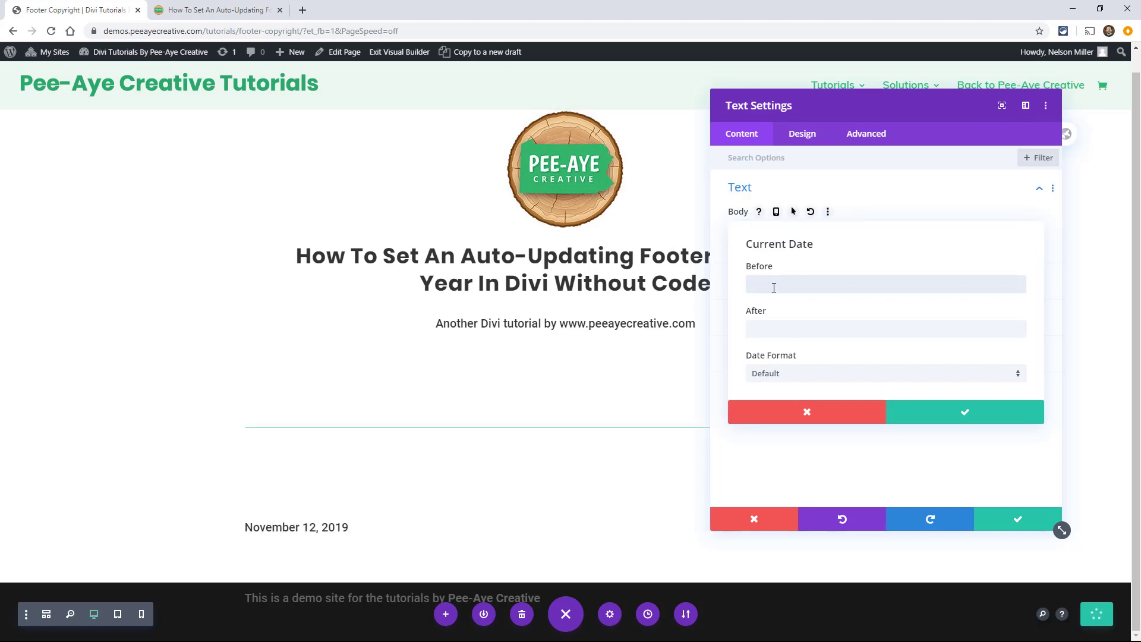
{"action": "type", "text": "Copyright ©"}
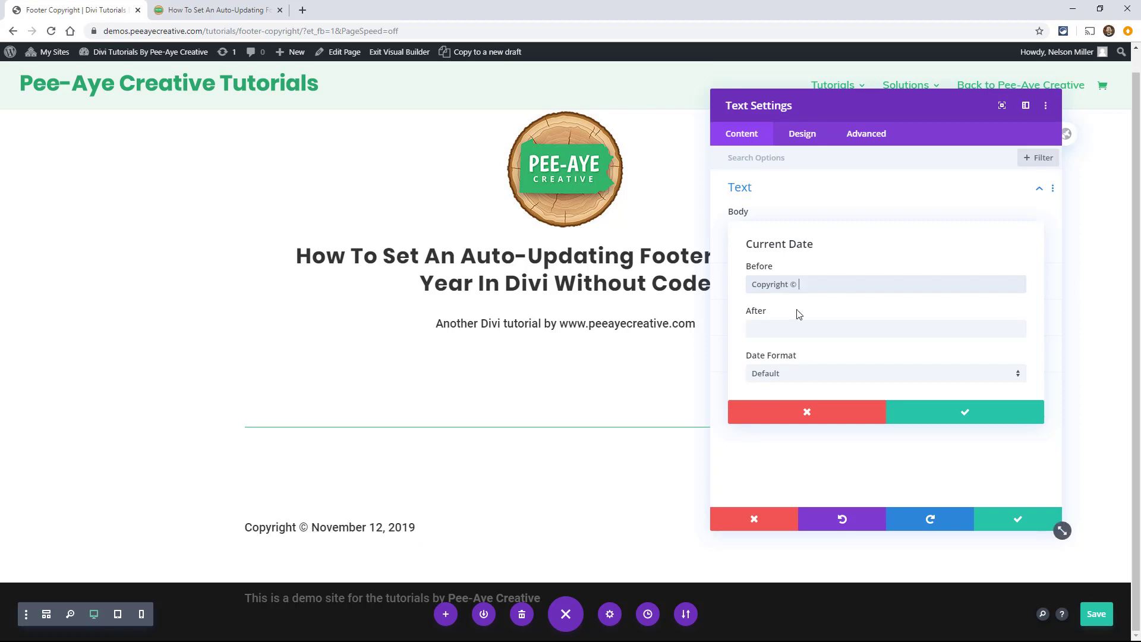
{"action": "left_click", "coordinate": [777, 374]}
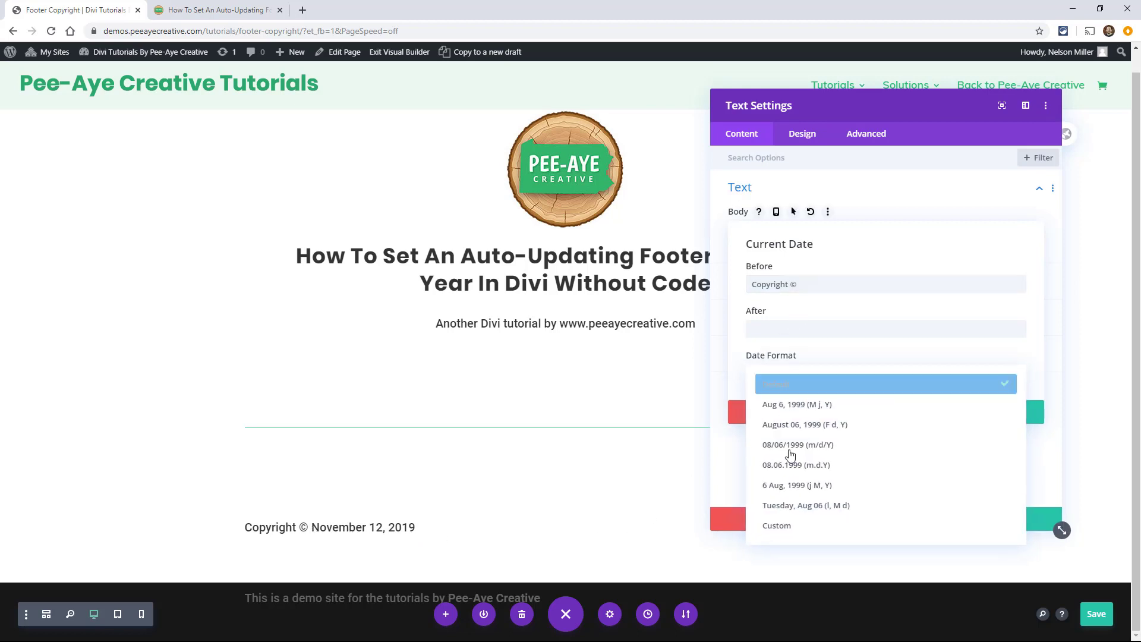
{"action": "left_click", "coordinate": [777, 527]}
{"action": "left_click", "coordinate": [770, 423]}
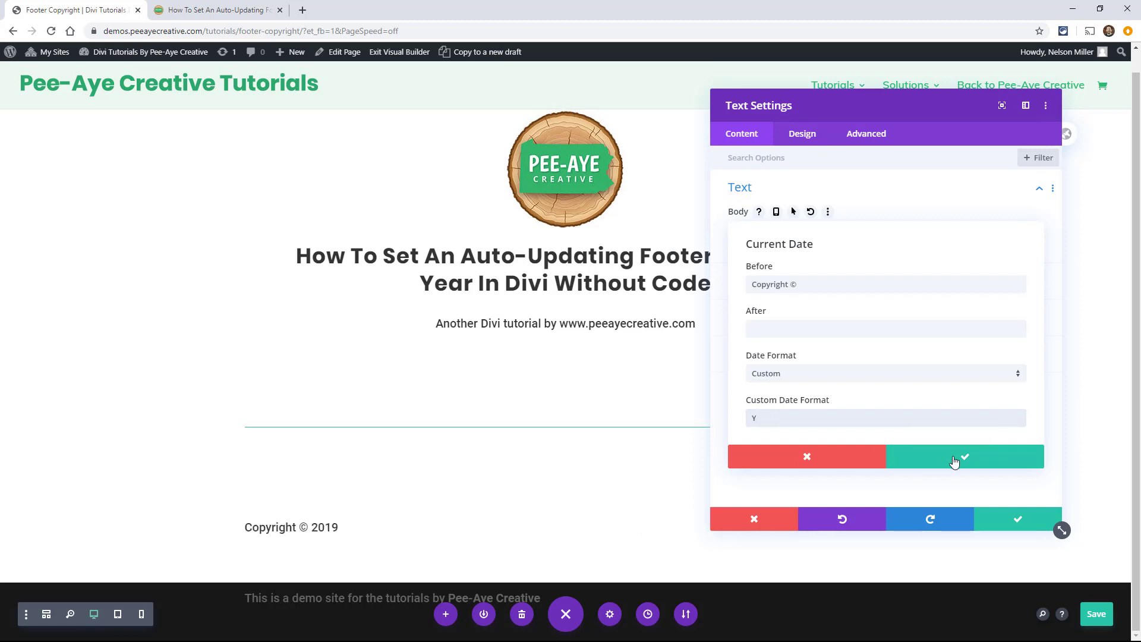
{"action": "left_click", "coordinate": [955, 462]}
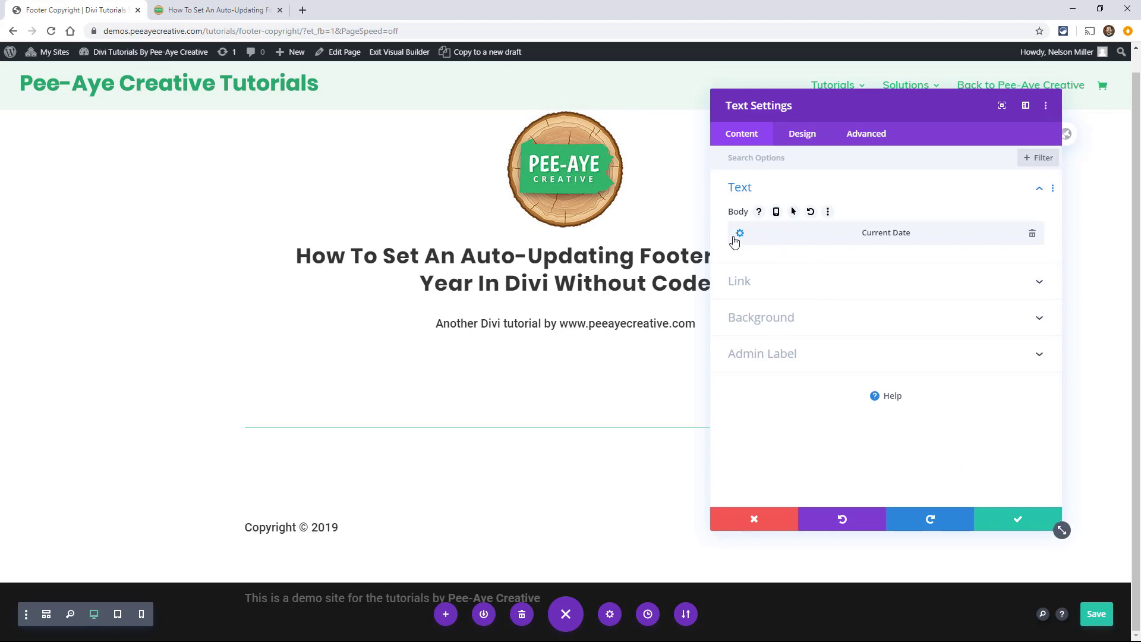
Add 'Divi Tutorials' as after-text on the Current Date field and save the page
{"action": "left_click", "coordinate": [740, 233]}
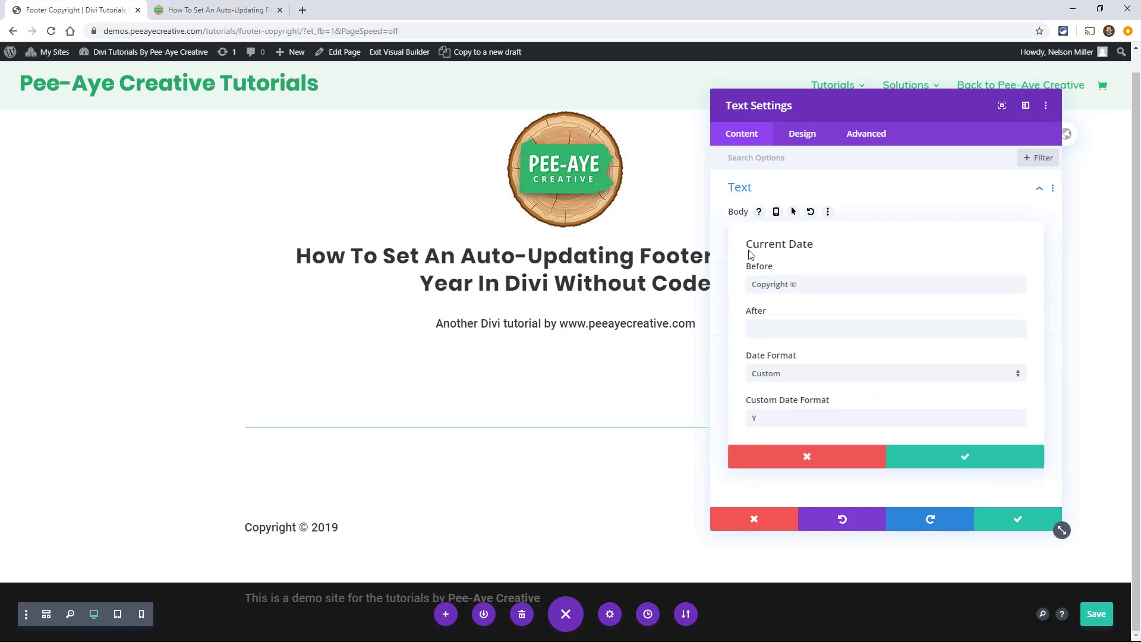
{"action": "left_click", "coordinate": [764, 330]}
{"action": "type", "text": "Divi Tutorials"}
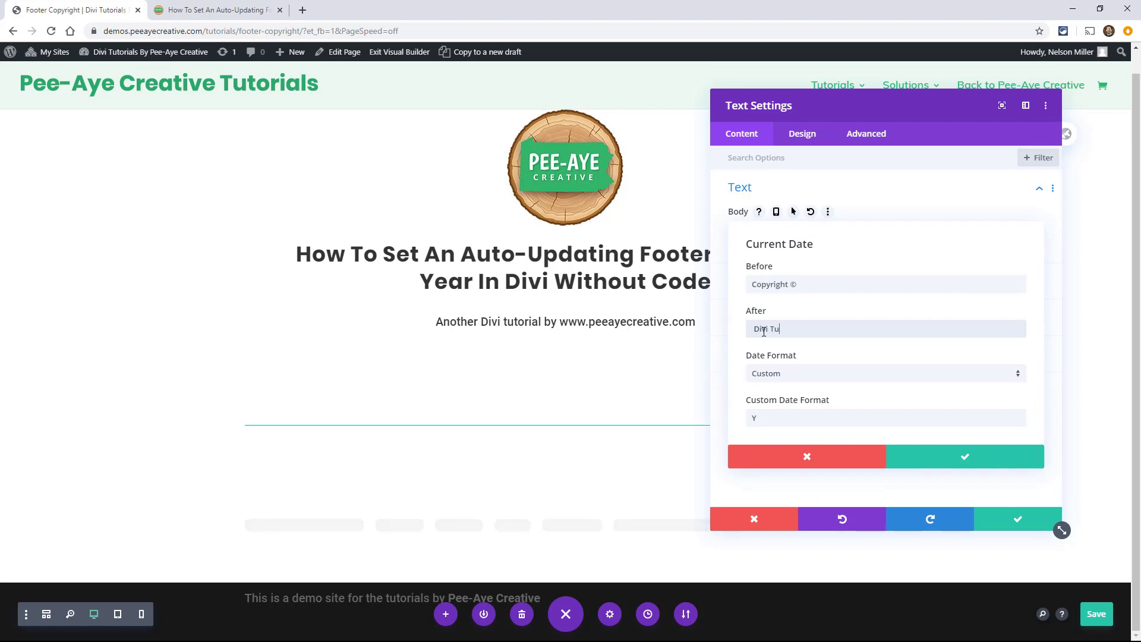
{"action": "left_click", "coordinate": [940, 466]}
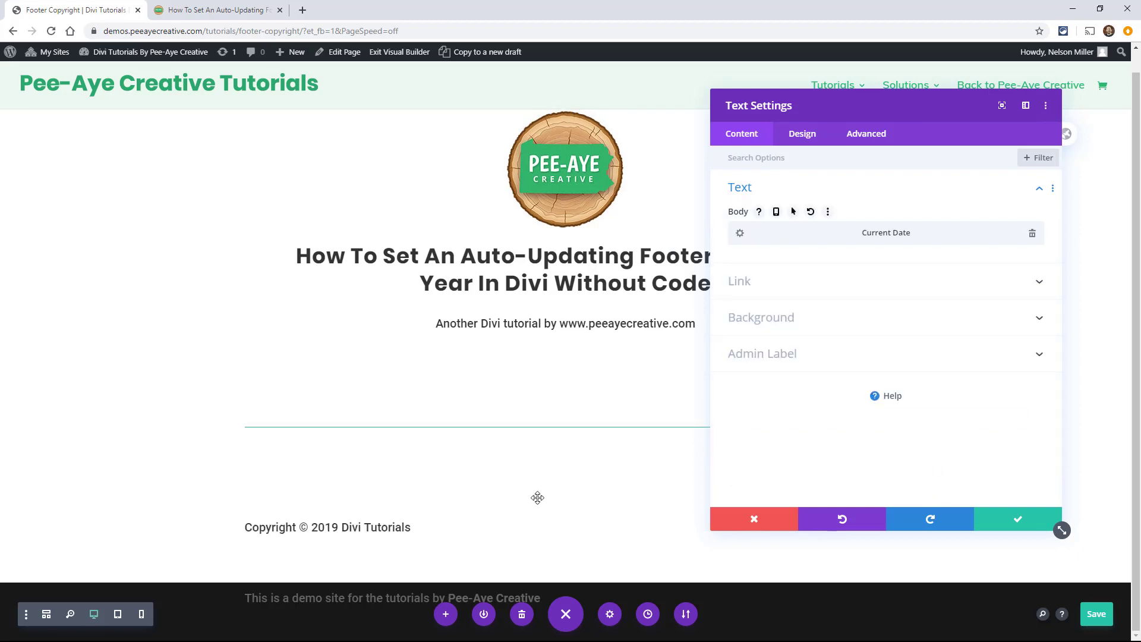
{"action": "key", "text": "ctrl+s"}
Clear the date's after-text so it reads 'Copyright © 2019' and close the module settings
{"action": "left_click", "coordinate": [741, 233]}
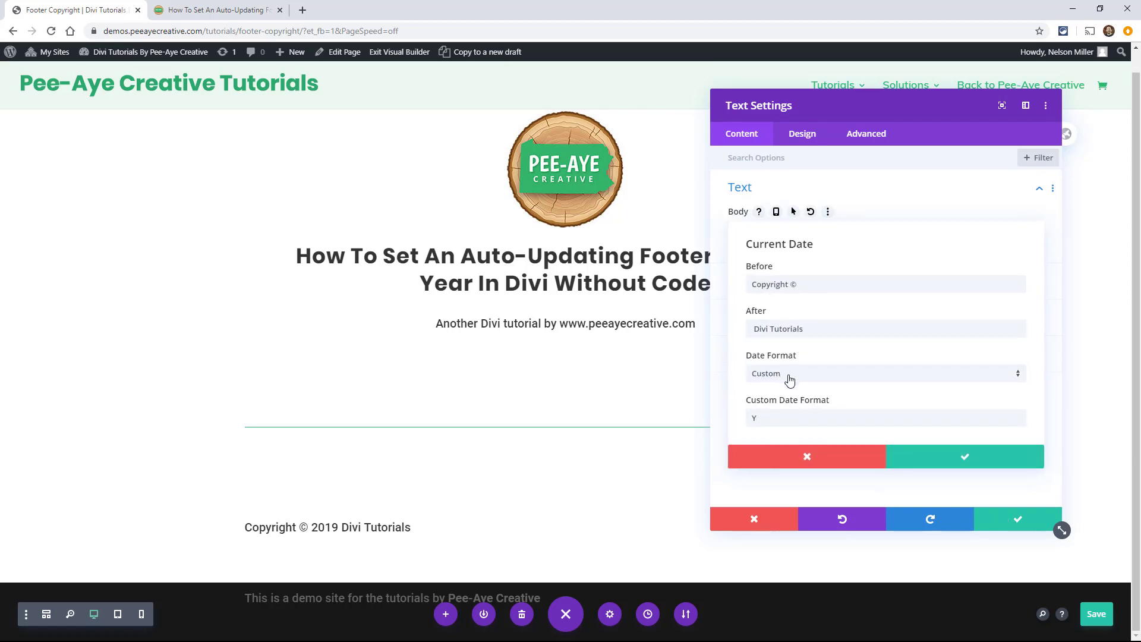
{"action": "triple_click", "coordinate": [800, 330]}
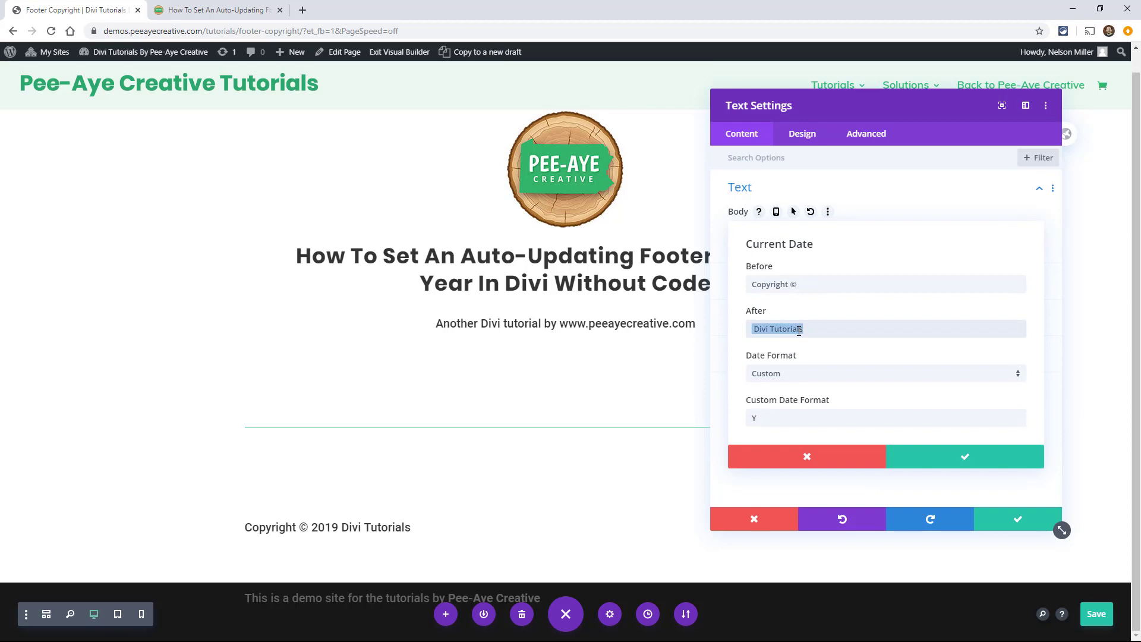
{"action": "key", "text": "BackSpace"}
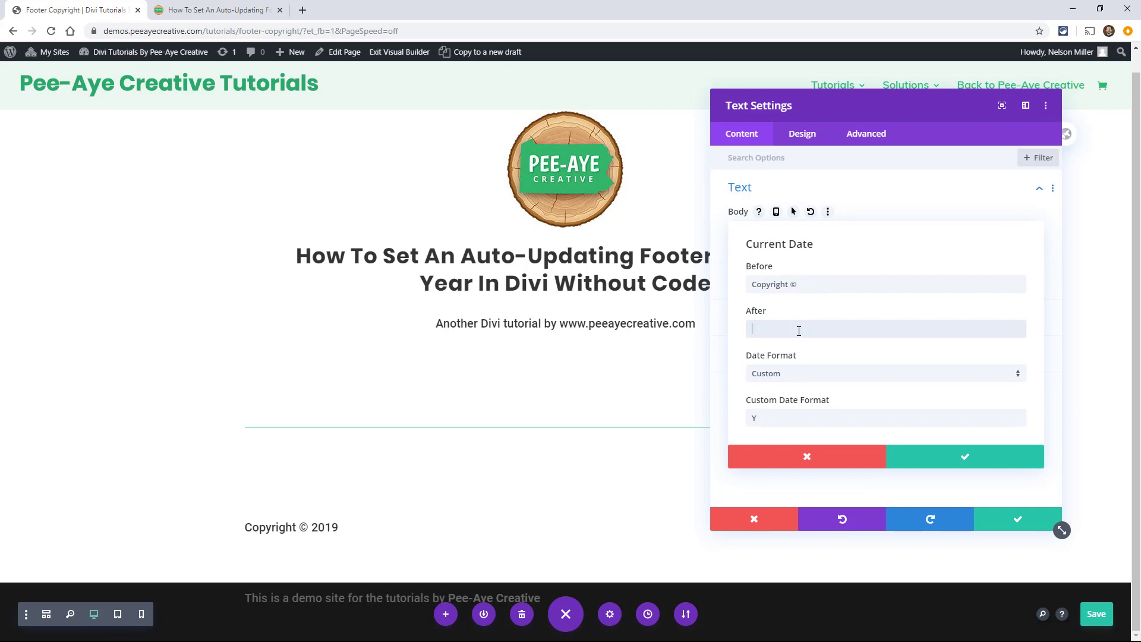
{"action": "left_click", "coordinate": [959, 462]}
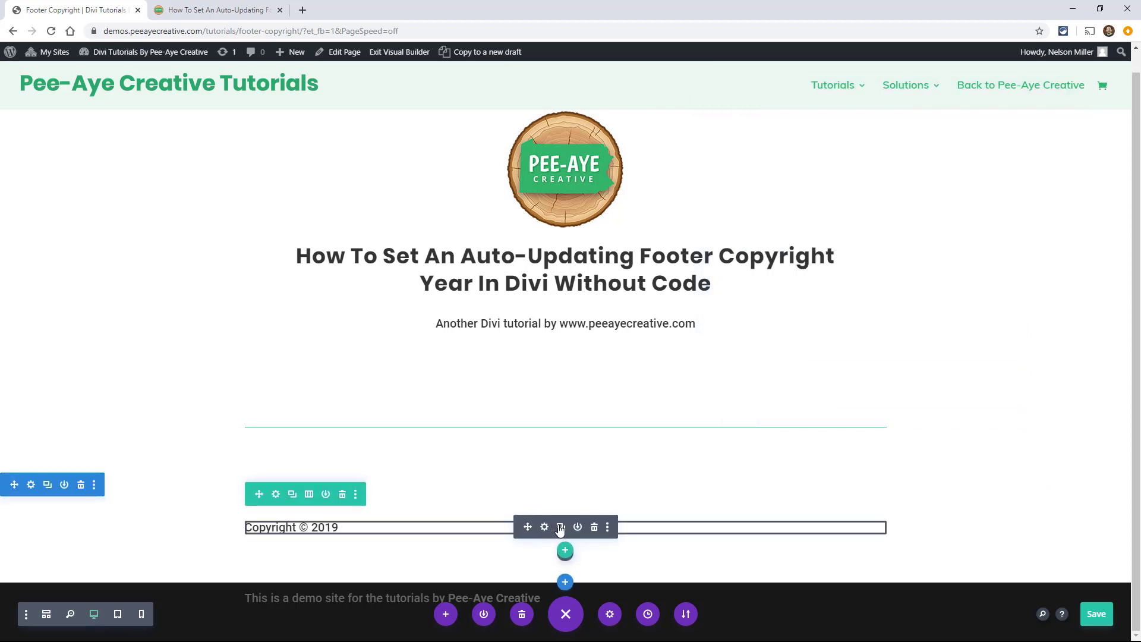
Duplicate the copyright module, switch its dynamic content to Site Title, and save
{"action": "left_click", "coordinate": [561, 527]}
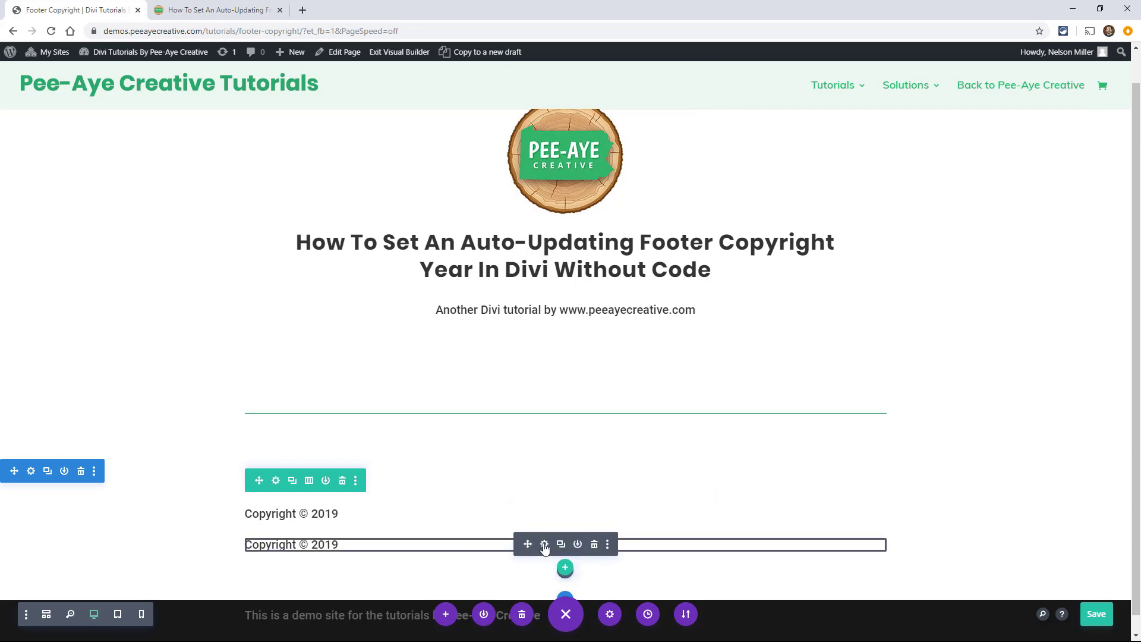
{"action": "left_click", "coordinate": [545, 545]}
{"action": "left_click", "coordinate": [1030, 235]}
{"action": "left_click", "coordinate": [1036, 296]}
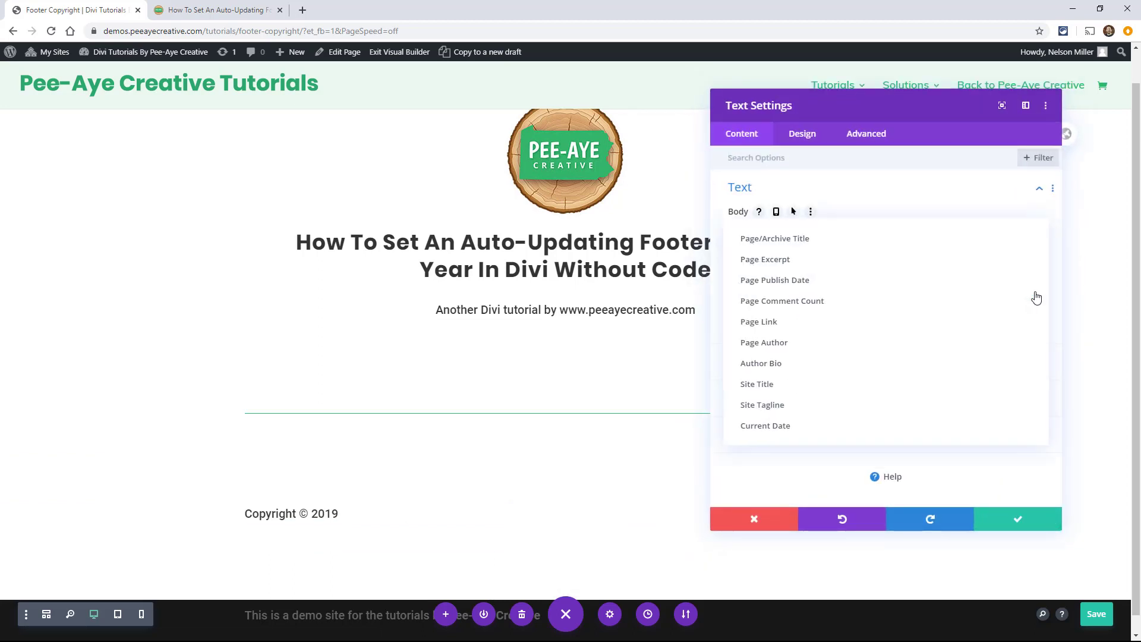
{"action": "left_click", "coordinate": [761, 383]}
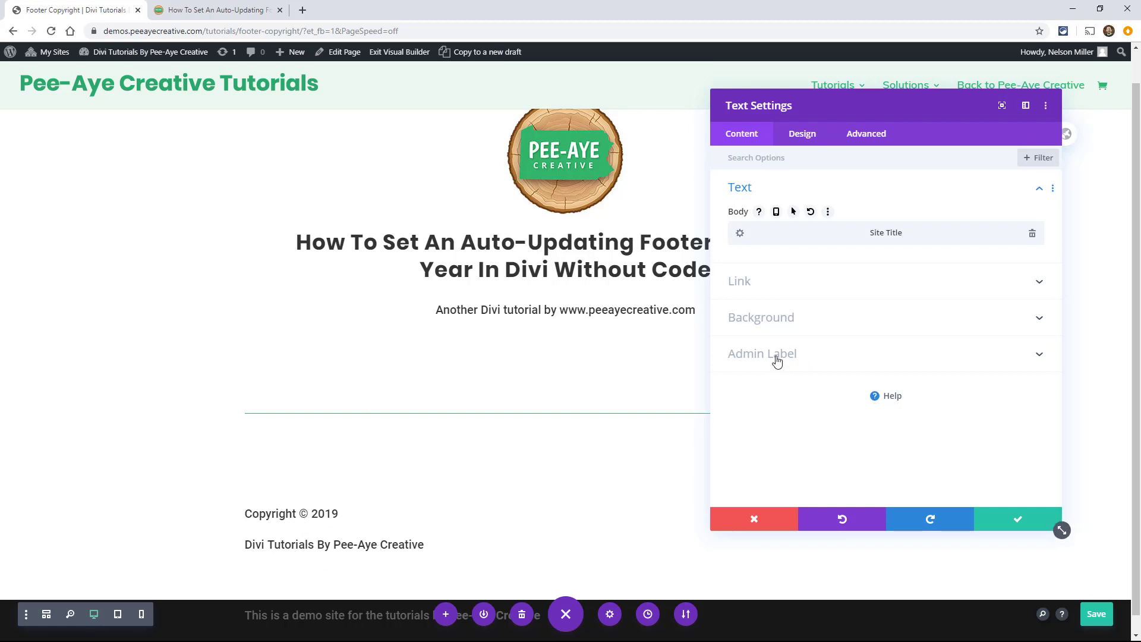
{"action": "key", "text": "ctrl+s"}
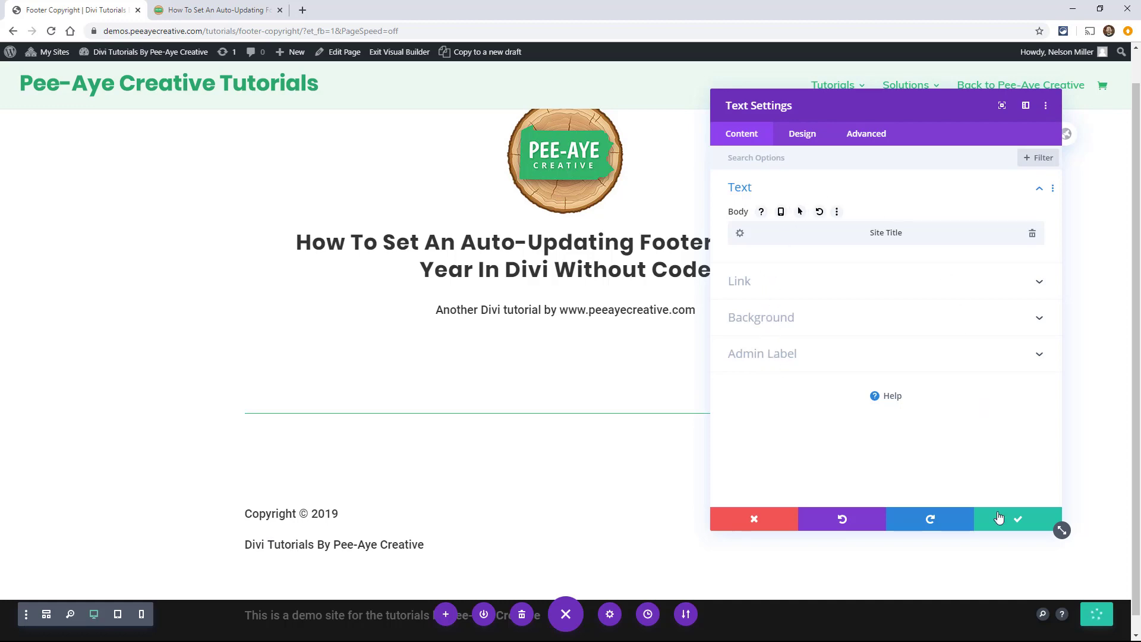
{"action": "left_click", "coordinate": [1000, 521]}
Copy the .pa-inline-module CSS snippet from the article's Bonus #1 section
{"action": "left_click", "coordinate": [195, 10]}
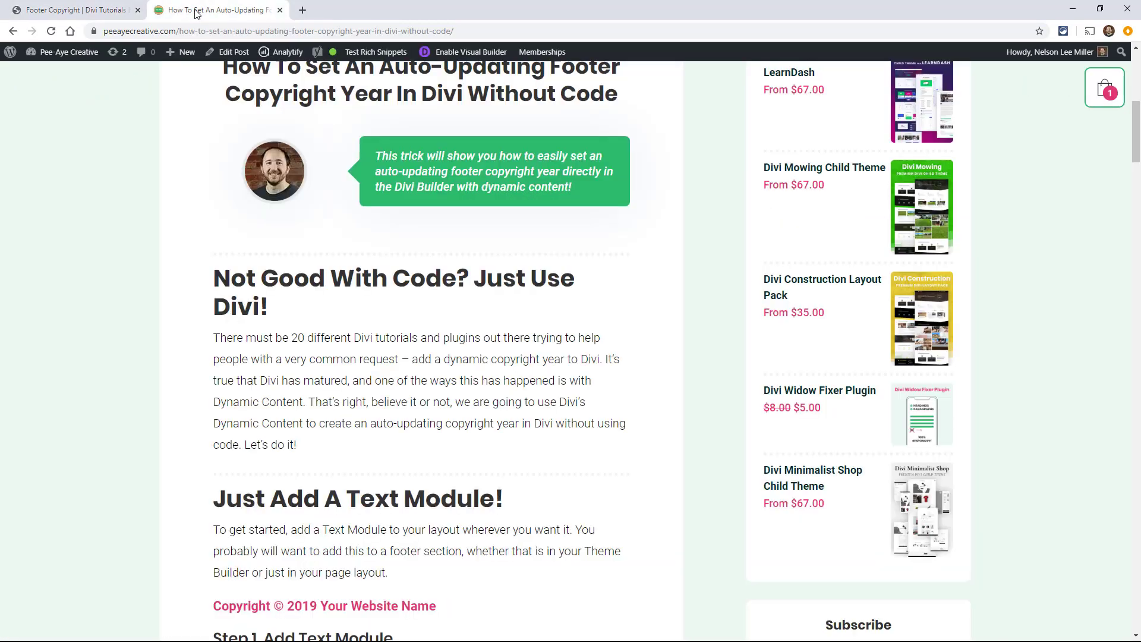
{"action": "scroll", "coordinate": [457, 393], "scroll_direction": "down", "scroll_amount": 12}
{"action": "scroll", "coordinate": [457, 393], "scroll_direction": "down", "scroll_amount": 20}
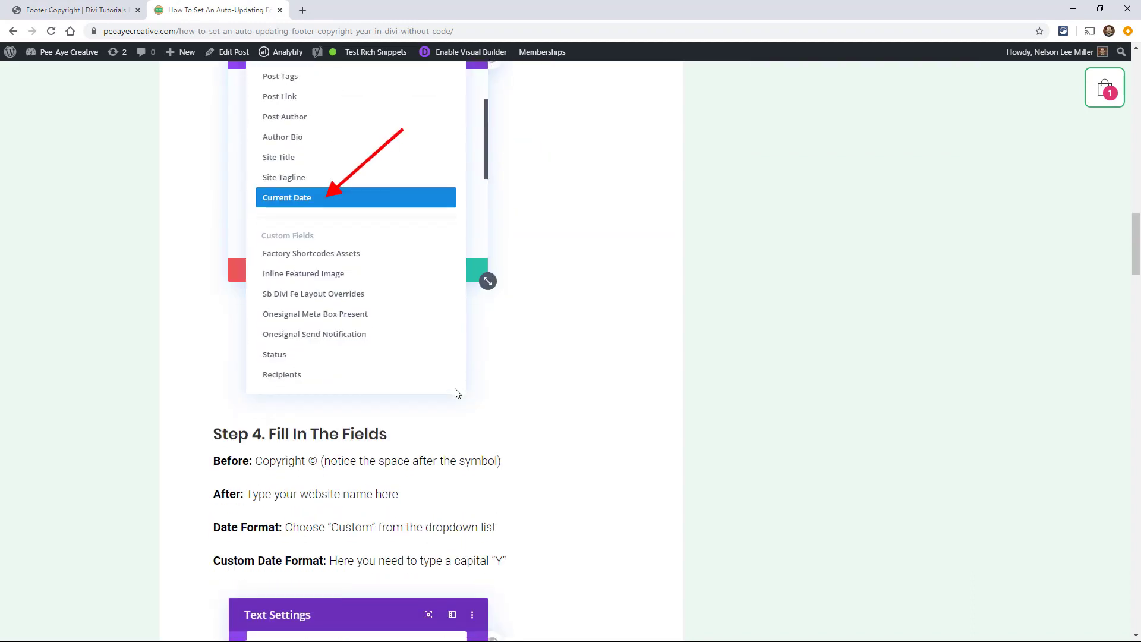
{"action": "scroll", "coordinate": [457, 393], "scroll_direction": "down", "scroll_amount": 6}
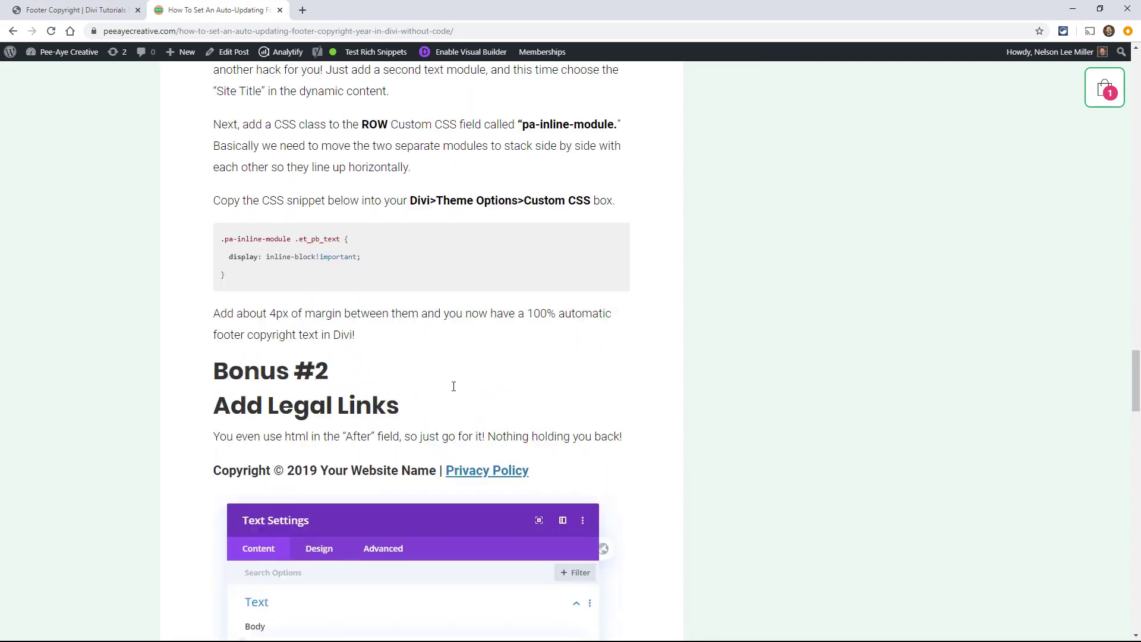
{"action": "scroll", "coordinate": [453, 389], "scroll_direction": "up", "scroll_amount": 4}
{"action": "left_click_drag", "start_coordinate": [239, 371], "coordinate": [210, 345]}
{"action": "key", "text": "ctrl+c"}
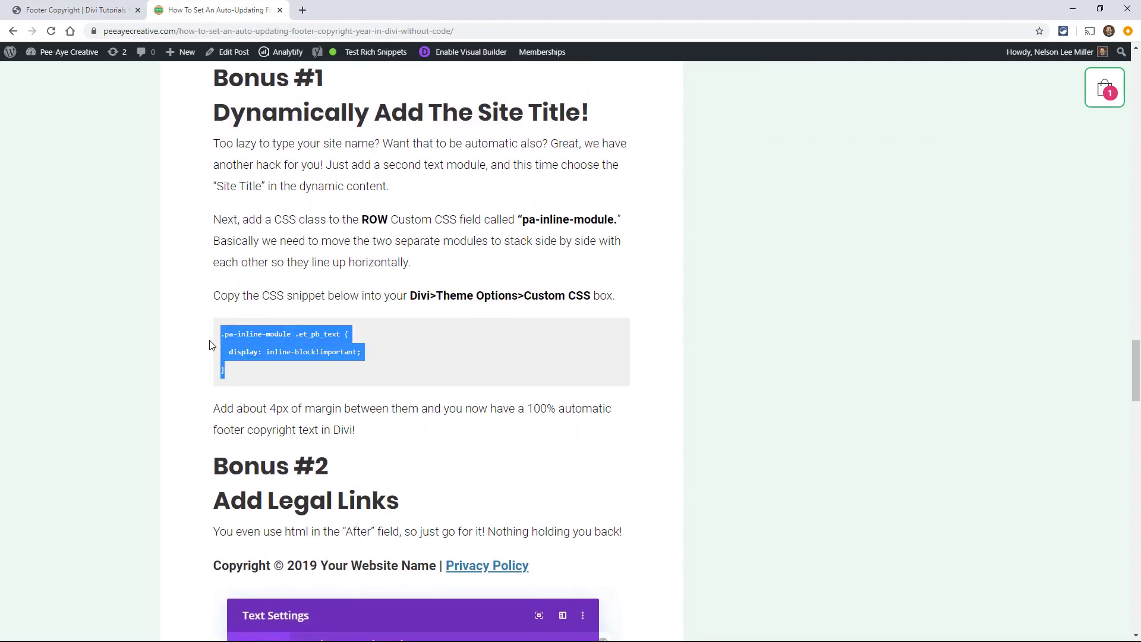
{"action": "left_click", "coordinate": [67, 10]}
Paste the .pa-inline-module inline-block rule into Page Settings Custom CSS and copy the class name
{"action": "left_click", "coordinate": [610, 614]}
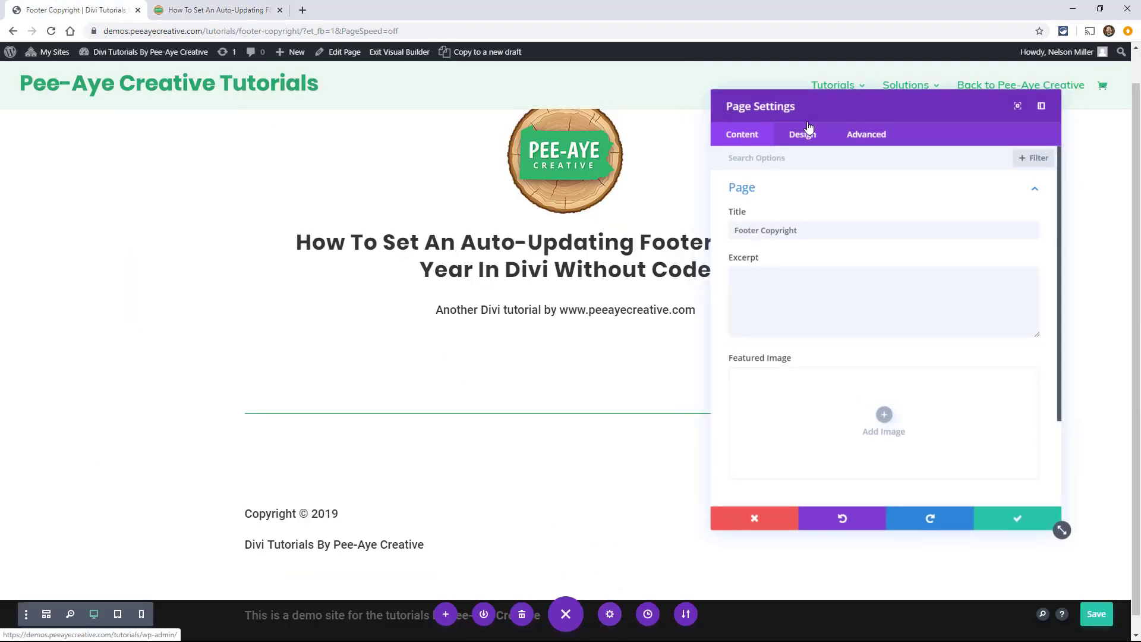
{"action": "left_click", "coordinate": [860, 135]}
{"action": "left_click", "coordinate": [750, 188]}
{"action": "left_click", "coordinate": [773, 267]}
{"action": "key", "text": "ctrl+v"}
{"action": "left_click_drag", "start_coordinate": [821, 230], "coordinate": [754, 230]}
{"action": "key", "text": "ctrl+c"}
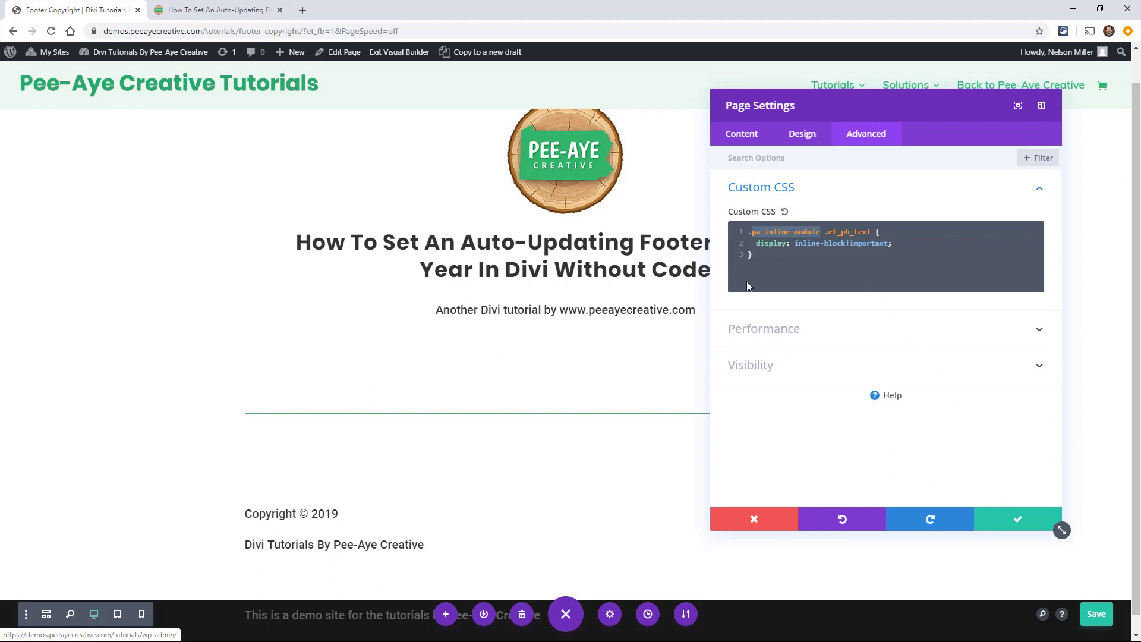
{"action": "left_click", "coordinate": [999, 522]}
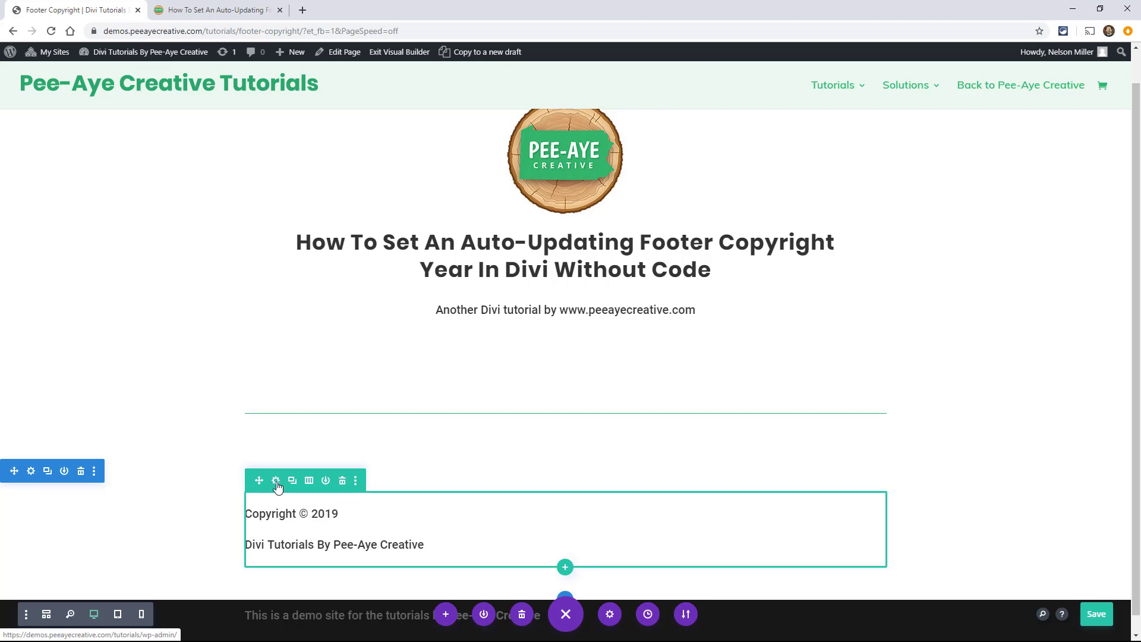
Assign the CSS class 'pa-inline-module' to the footer row
{"action": "left_click", "coordinate": [276, 481]}
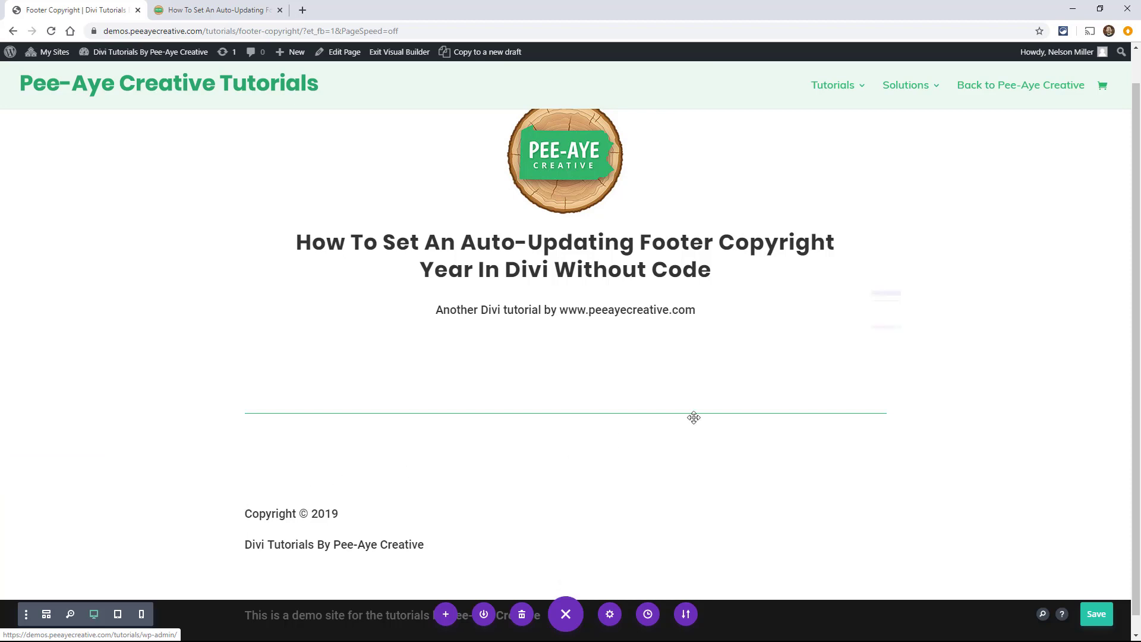
{"action": "left_click", "coordinate": [862, 140]}
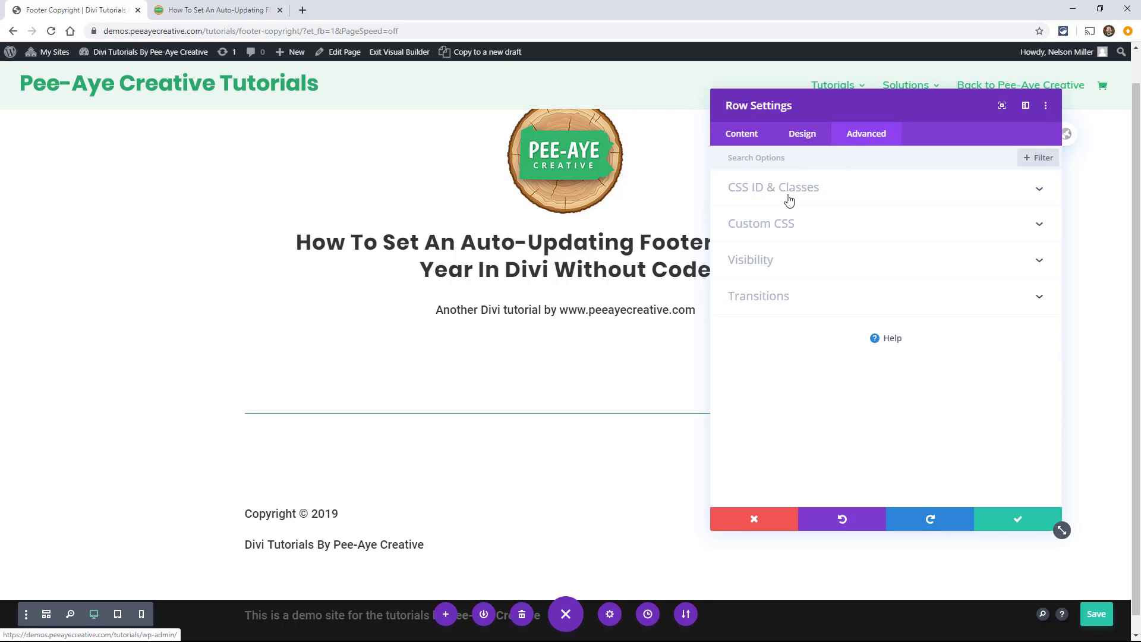
{"action": "left_click", "coordinate": [789, 200]}
{"action": "left_click", "coordinate": [747, 273]}
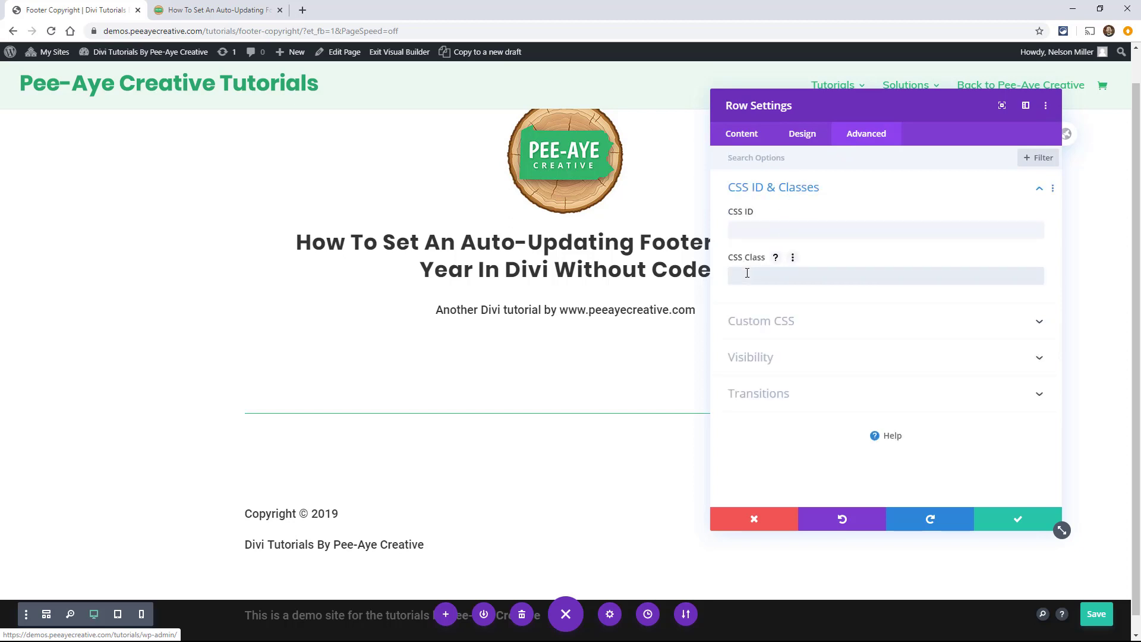
{"action": "key", "text": "ctrl+v"}
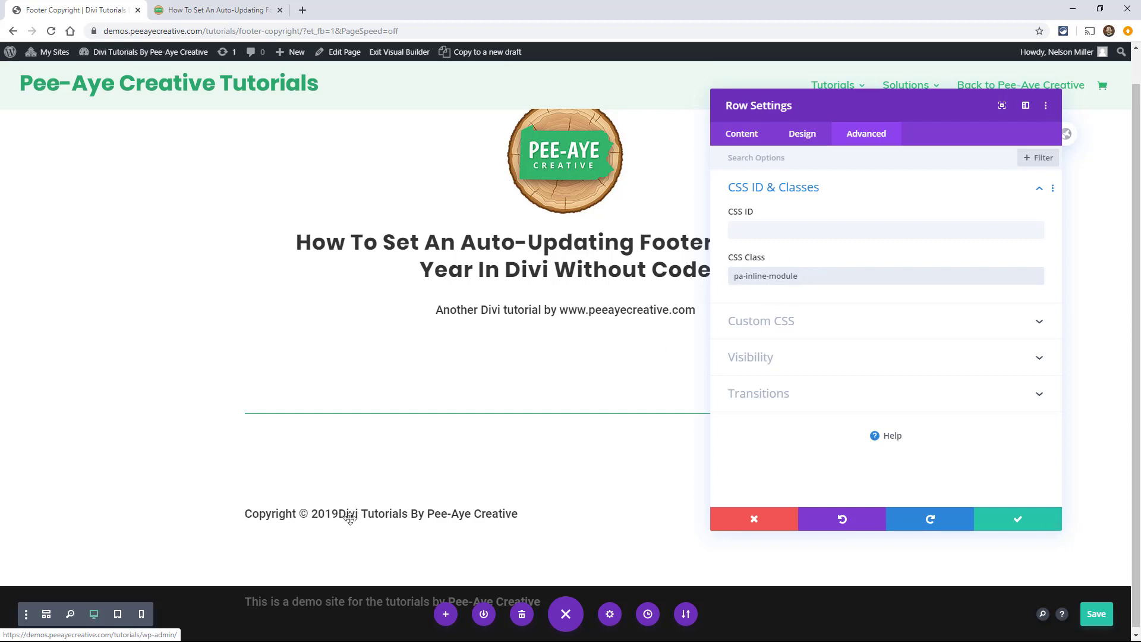
{"action": "left_click", "coordinate": [1003, 522]}
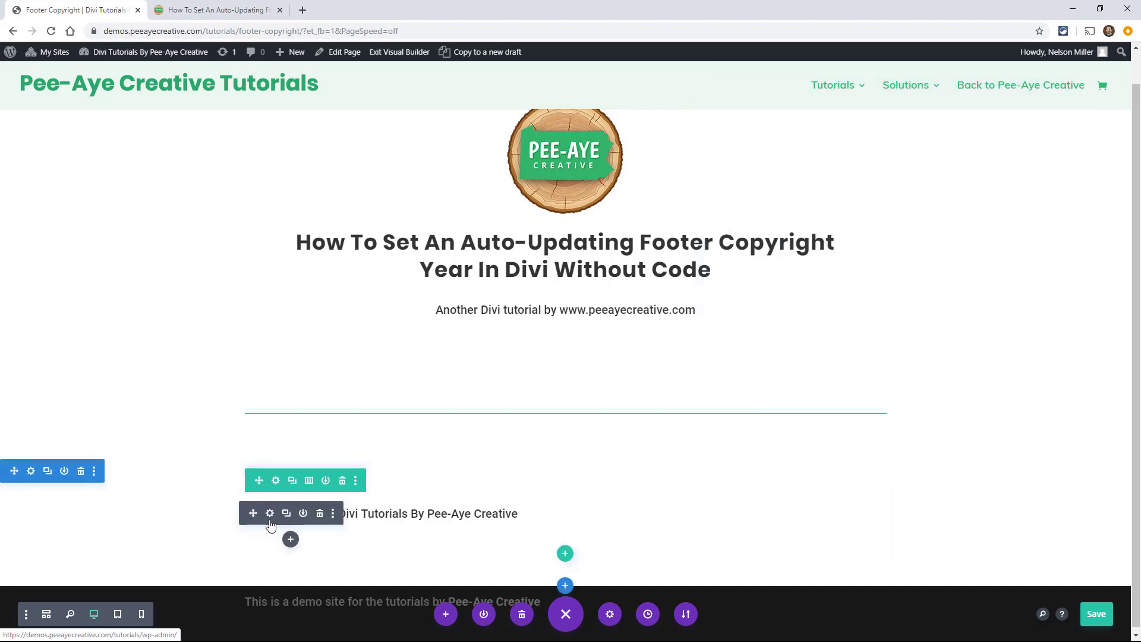
Set the copyright text module's right margin to 4px and save the page
{"action": "left_click_drag", "start_coordinate": [388, 512], "coordinate": [275, 519]}
{"action": "left_click", "coordinate": [270, 514]}
{"action": "left_click", "coordinate": [790, 135]}
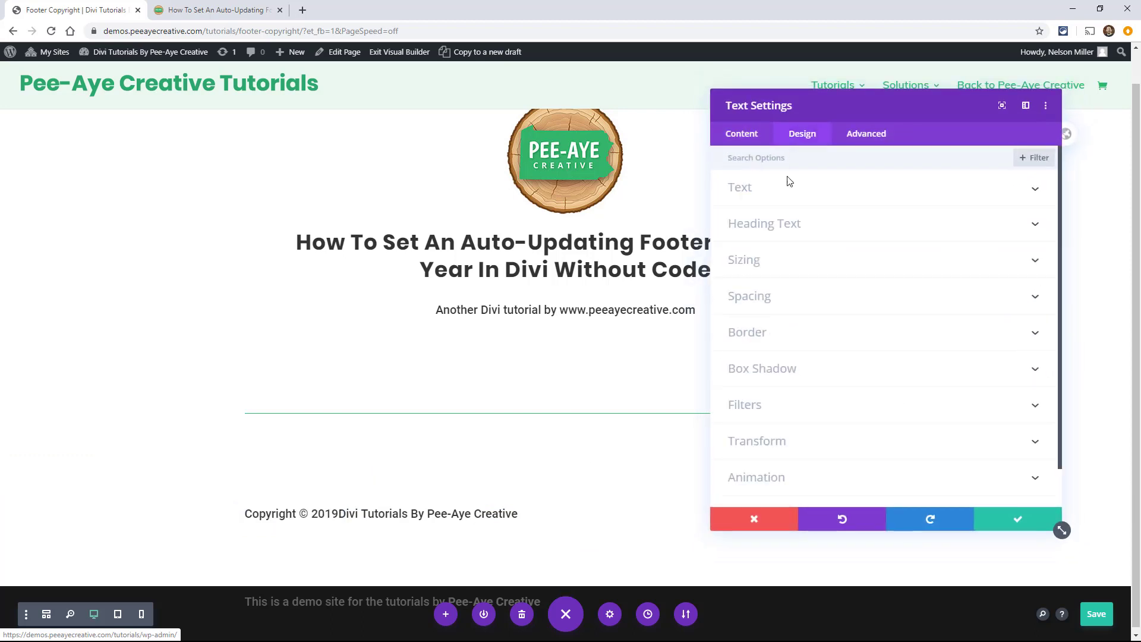
{"action": "left_click", "coordinate": [761, 297]}
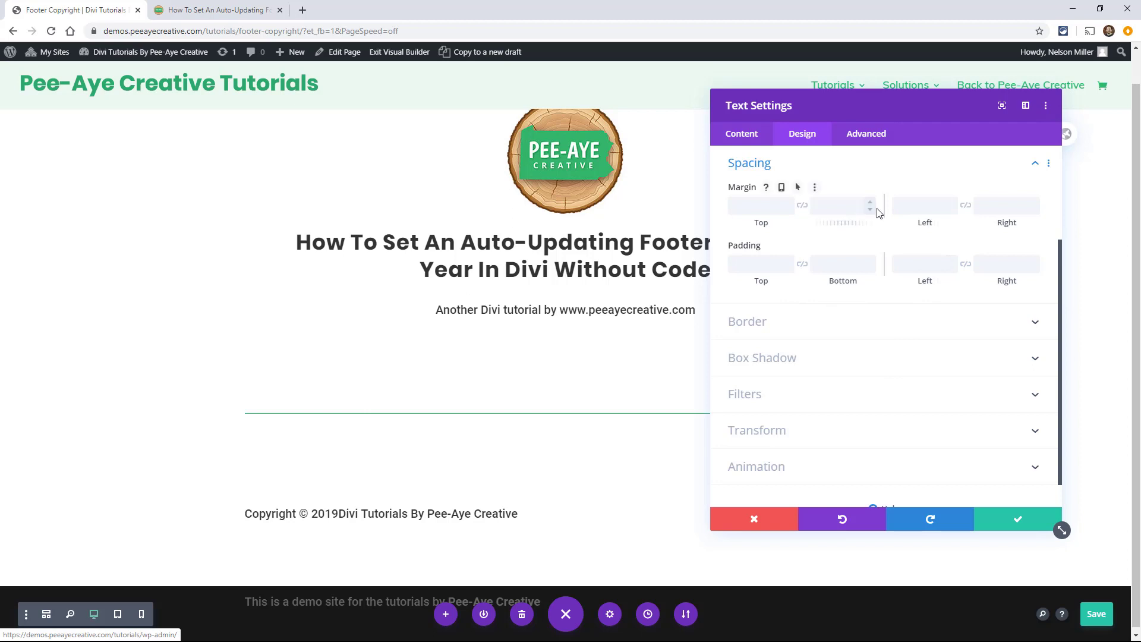
{"action": "left_click", "coordinate": [1036, 202]}
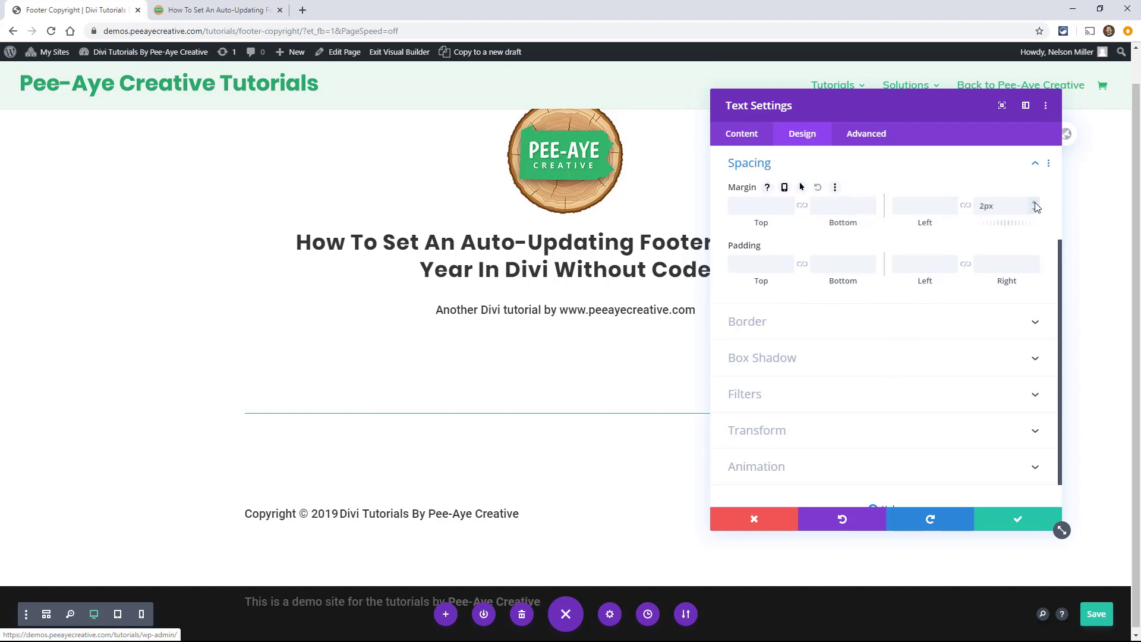
{"action": "left_click", "coordinate": [1035, 202]}
{"action": "left_click", "coordinate": [1036, 203]}
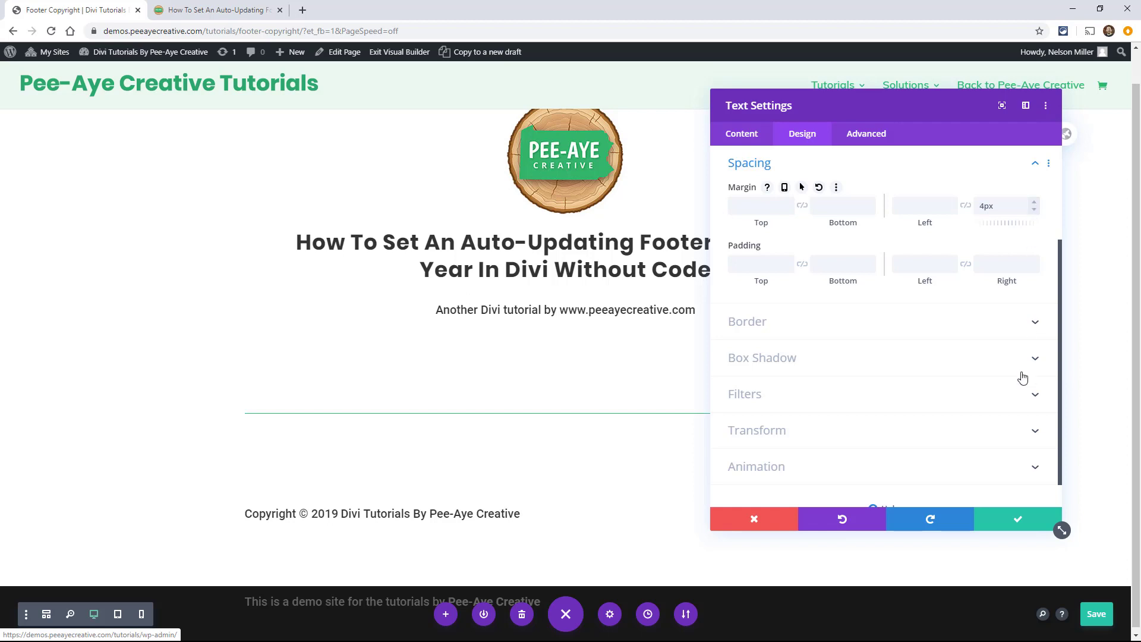
{"action": "left_click", "coordinate": [1001, 518]}
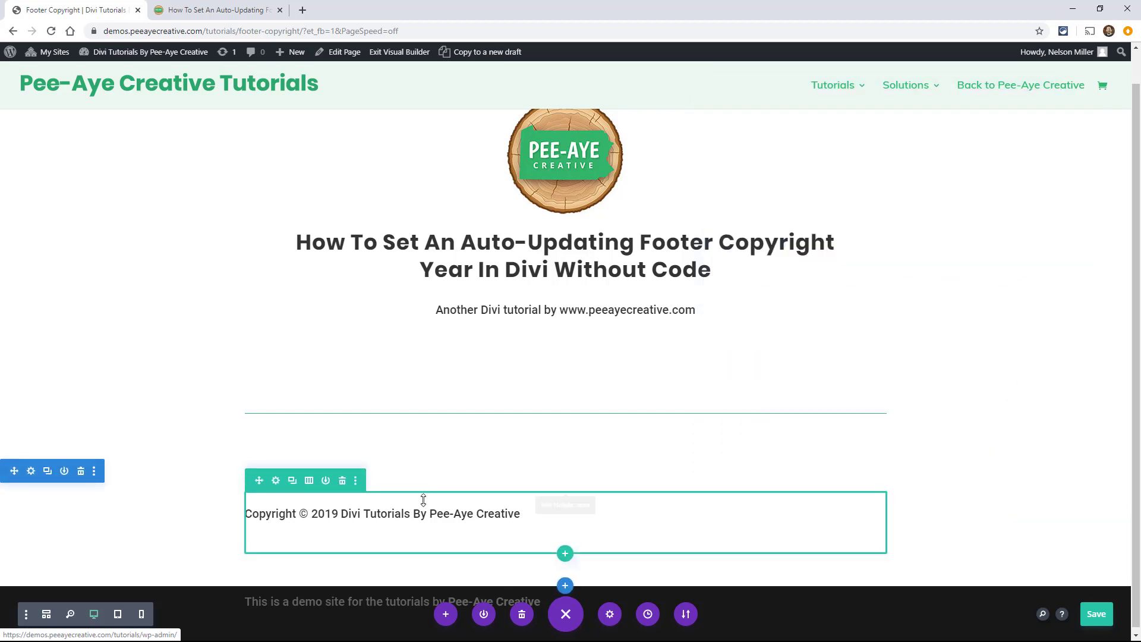
{"action": "left_click", "coordinate": [1092, 613]}
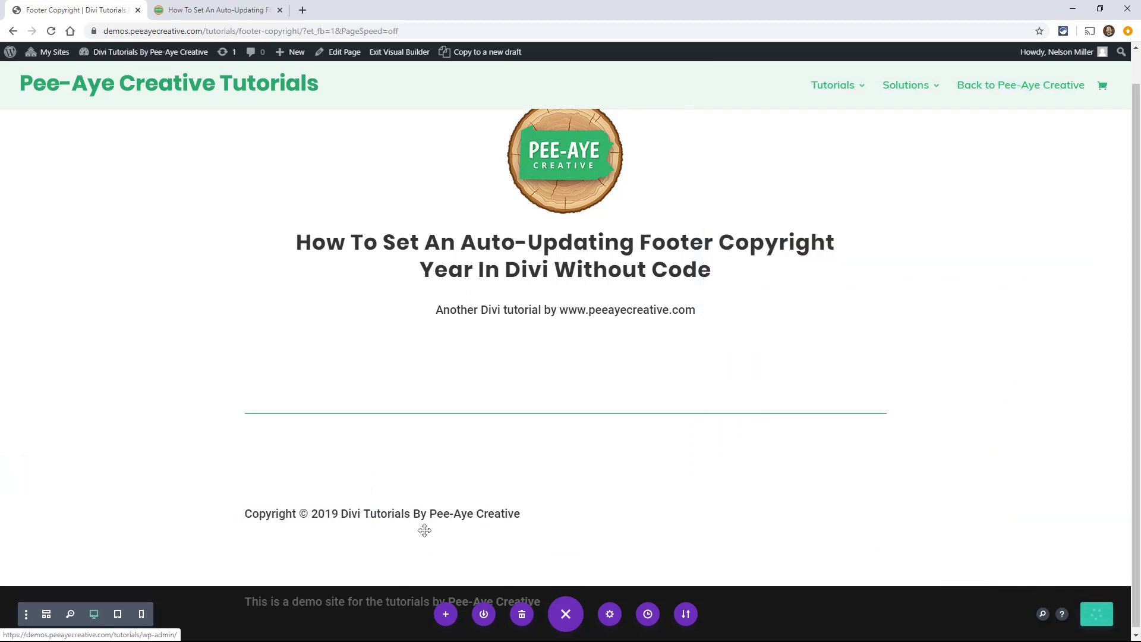